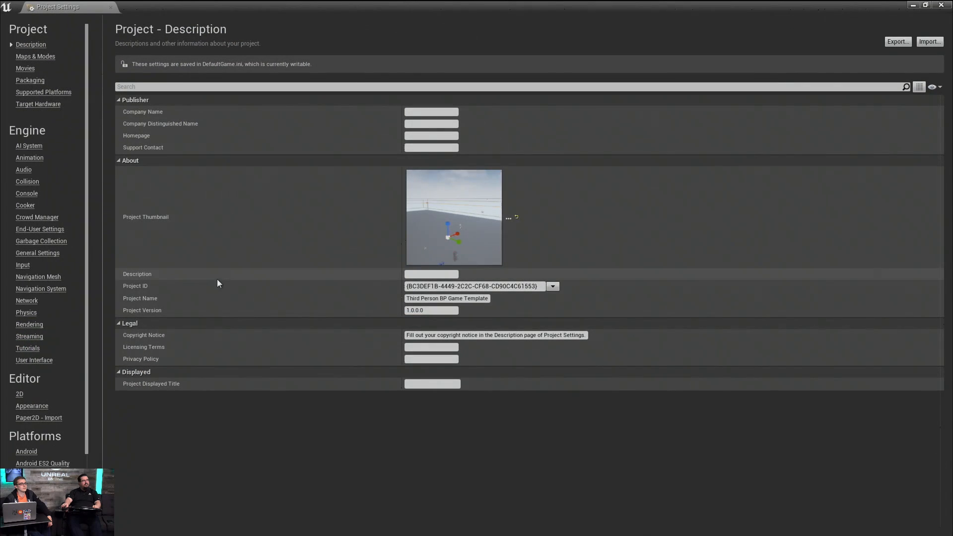
Enable Draw Triangle Edges and Draw Poly Edges in the Navigation Mesh project settings, and return to the level.
click(40, 290)
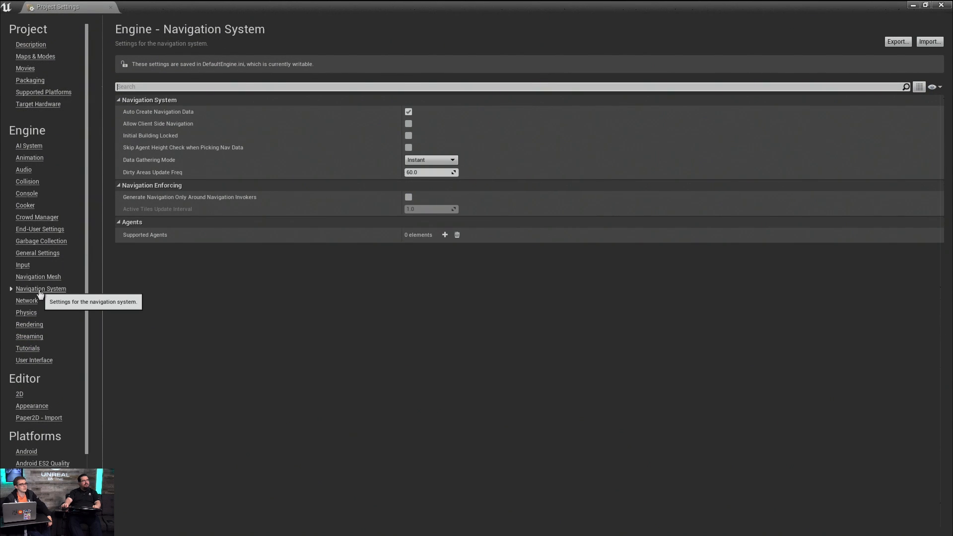
click(39, 277)
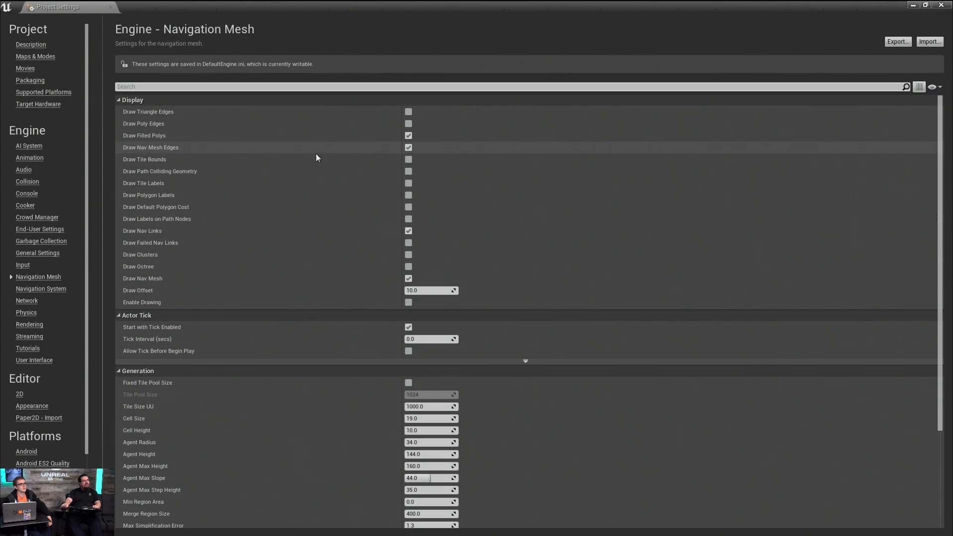
click(408, 123)
click(408, 112)
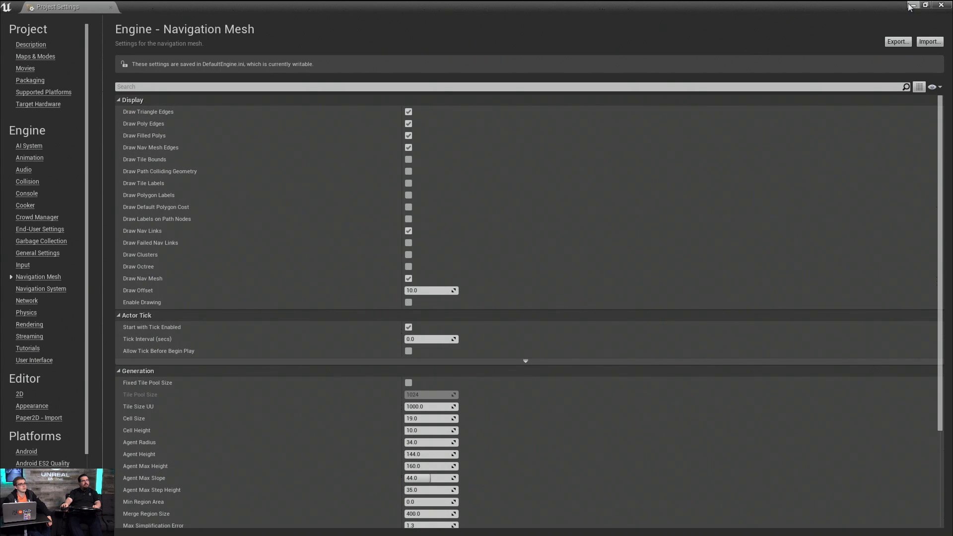
click(913, 5)
Display the navigation mesh in the level view and examine its tiles and polygons across the arena floor.
click(581, 177)
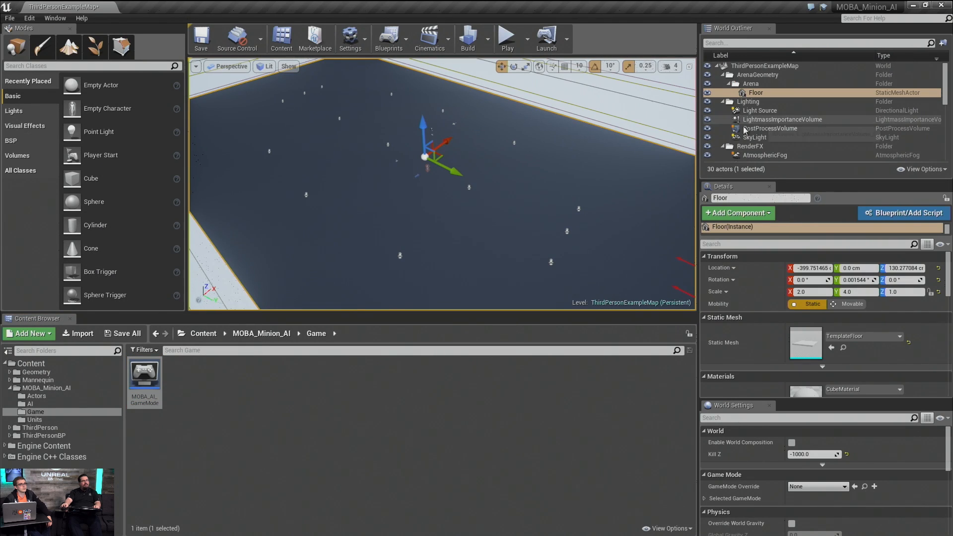
right_drag(581, 177, 588, 177)
key(p)
right_drag(561, 214, 596, 208)
key(w)
key(a)
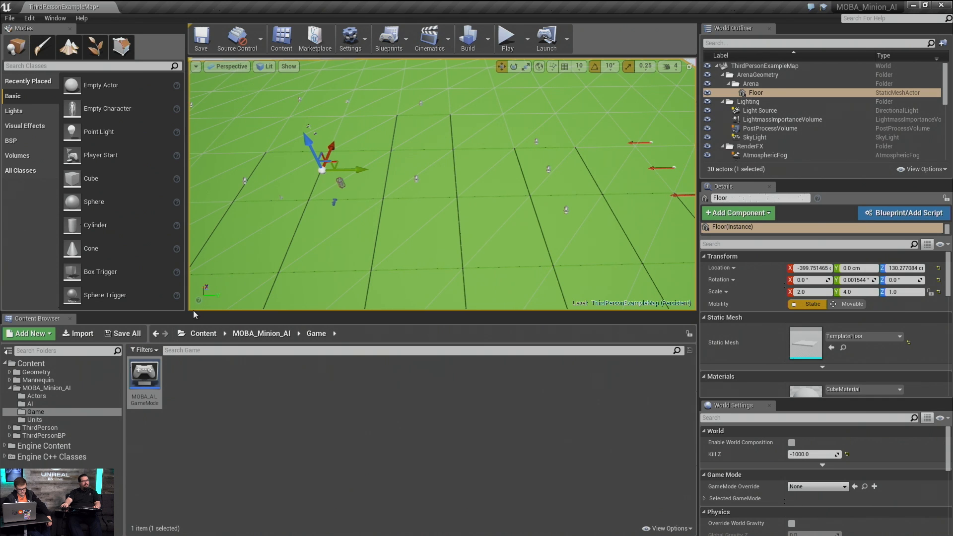
right_drag(516, 189, 498, 170)
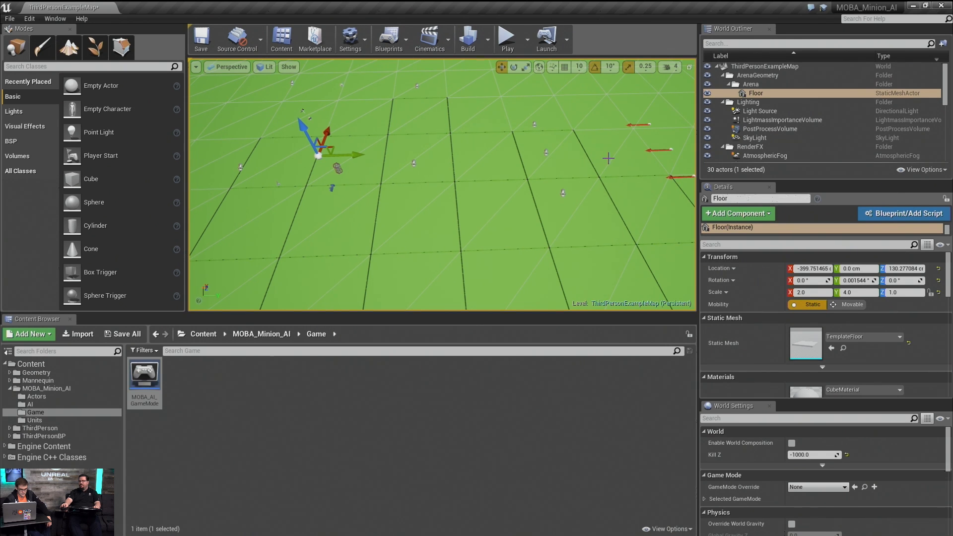
right_drag(610, 156, 621, 156)
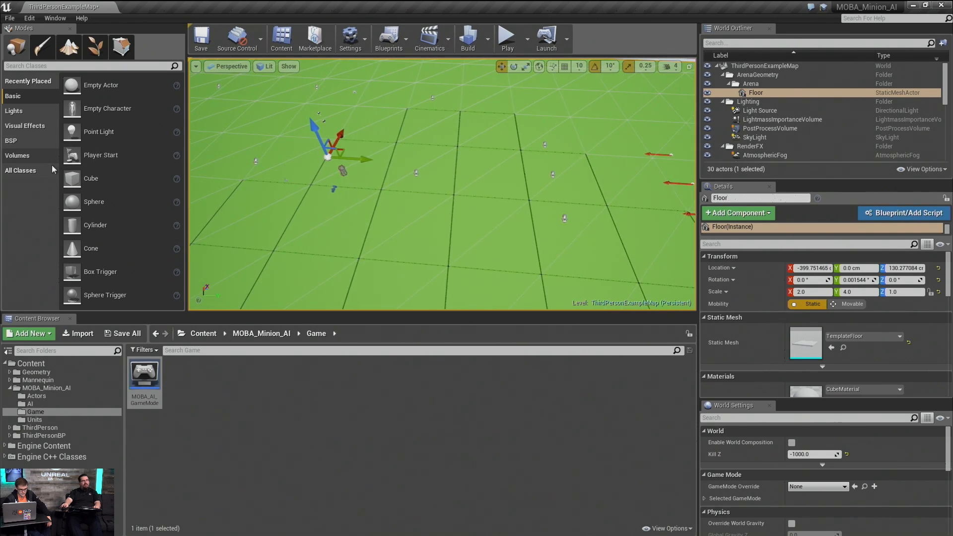
Place a cube on the arena floor at about X -948, Y 2966 cm and scale it to 7 on all axes.
drag(72, 178, 559, 173)
key(e)
key(r)
mouse_move(487, 200)
right_down()
mouse_move(467, 196)
mouse_move(499, 197)
right_up()
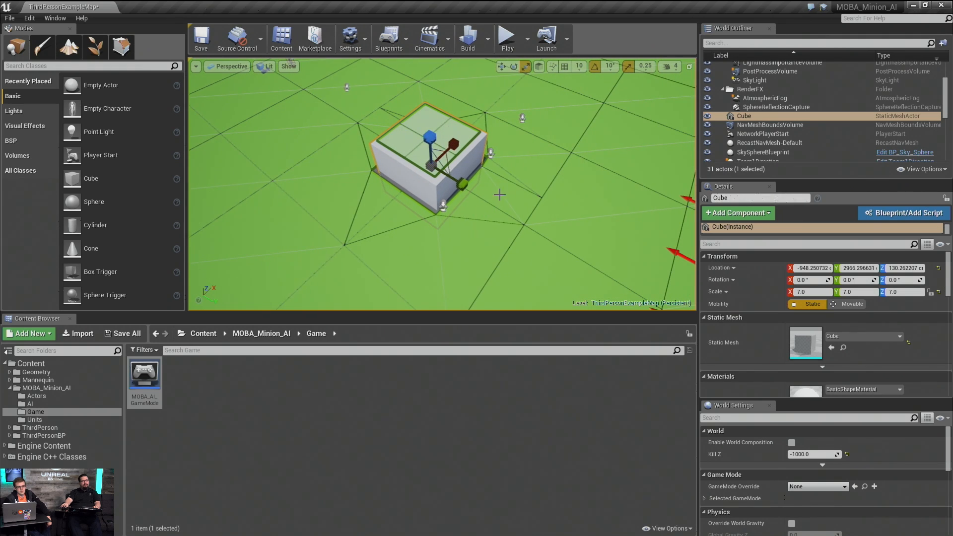
Narrow the NavMeshBoundsVolume to an X scale of 7.25 and duplicate it on both sides to form three parallel lanes.
right_drag(500, 197, 410, 211)
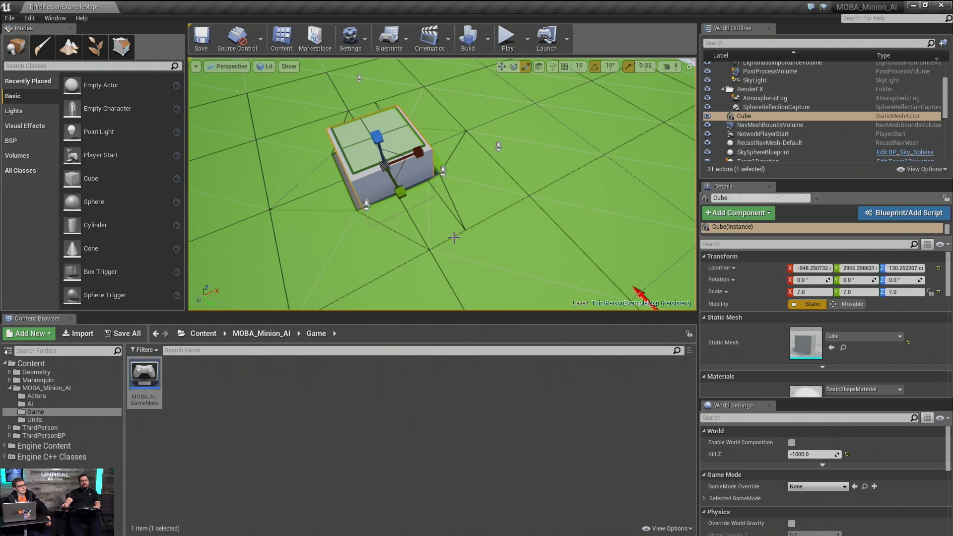
right_drag(453, 237, 447, 236)
right_drag(612, 152, 535, 147)
click(612, 152)
mouse_move(501, 119)
mouse_down()
mouse_move(462, 120)
mouse_move(495, 119)
mouse_up()
key(w)
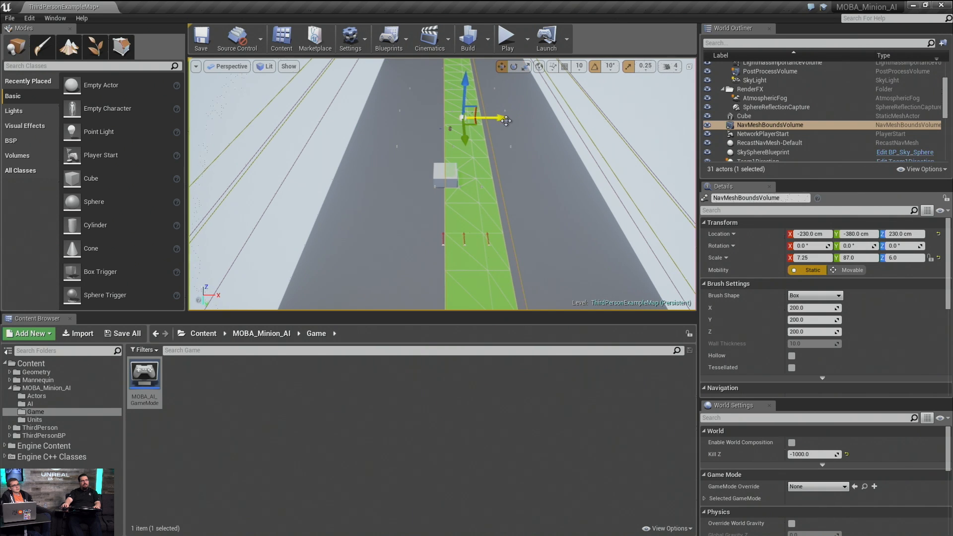
alt+drag(495, 118, 549, 118)
right_drag(545, 106, 548, 117)
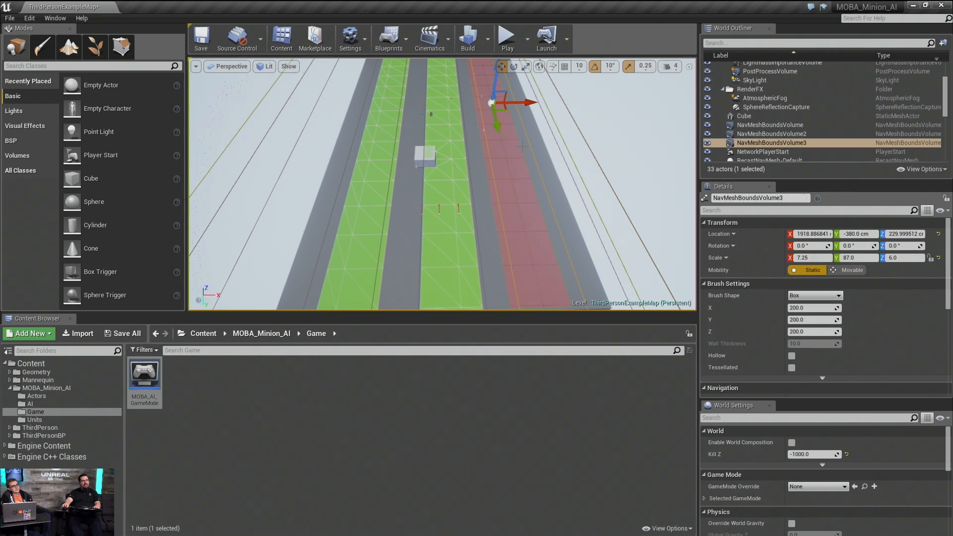
Duplicate a lane volume to the middle lane, scale it to 30.5 × 23 × 6 across all lanes, and move it to one end.
alt+drag(531, 101, 481, 106)
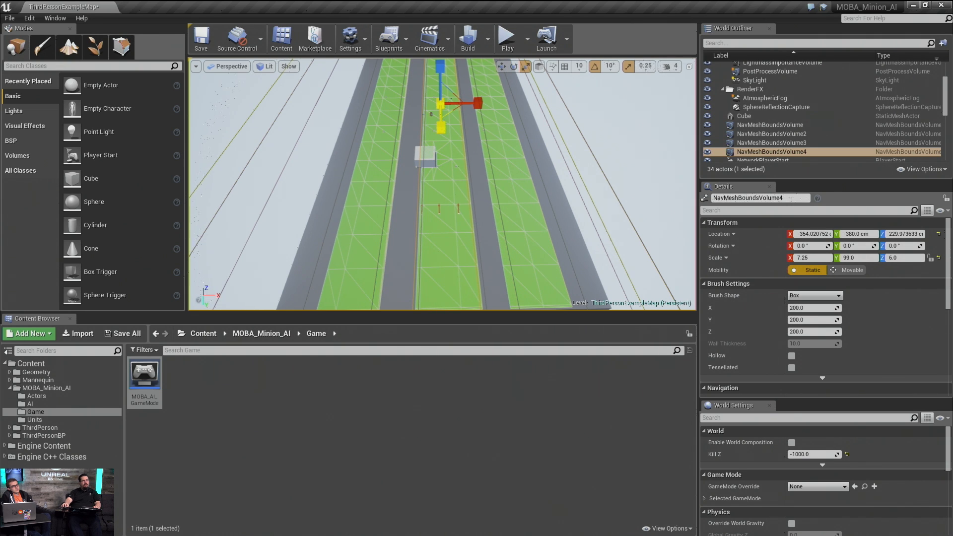
drag(438, 126, 436, 135)
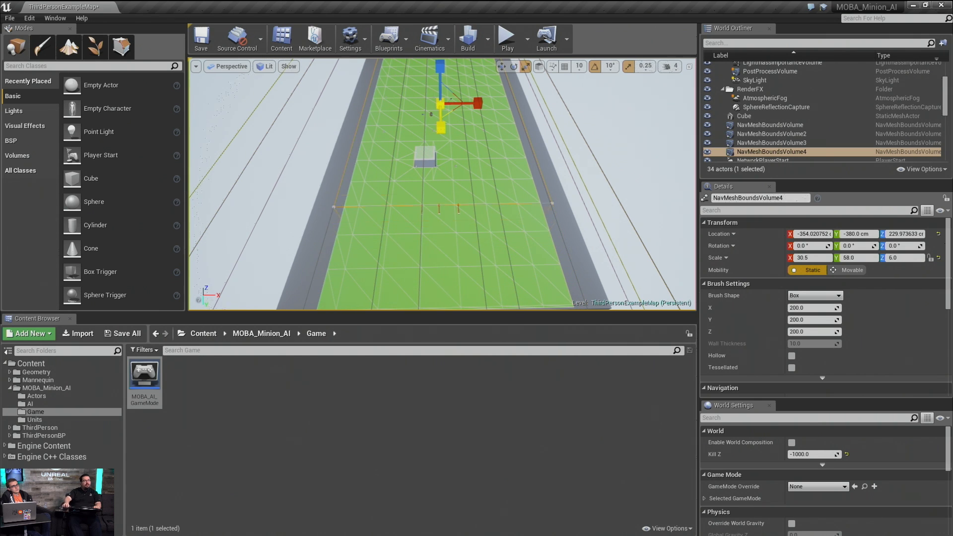
key(w)
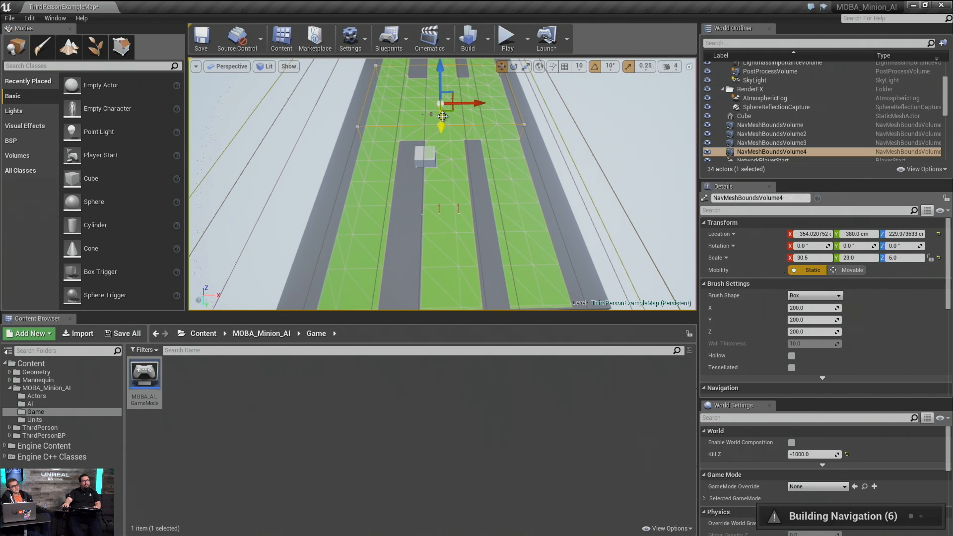
drag(438, 129, 586, 306)
Duplicate the wide cross volume to the opposite end of the lanes at about Y -6720 cm.
right_drag(448, 223, 397, 220)
alt+drag(501, 252, 243, 98)
Move the cube along X to about -760 cm, partly over the middle lane.
right_drag(395, 155, 397, 178)
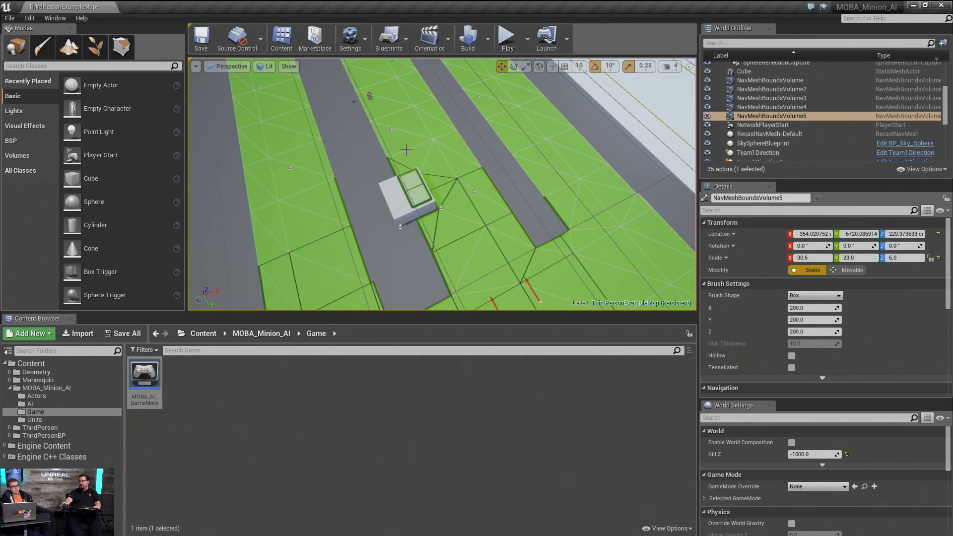
right_drag(406, 150, 380, 151)
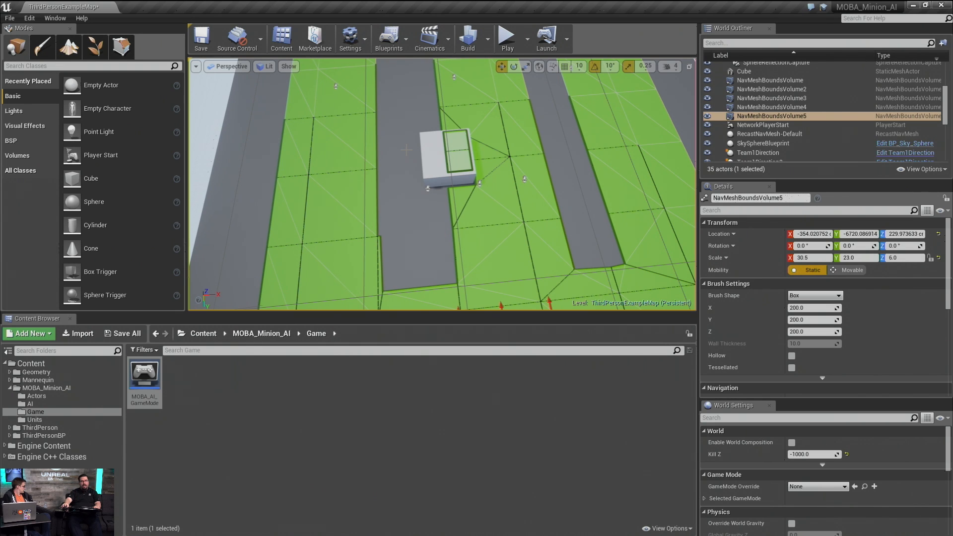
click(424, 156)
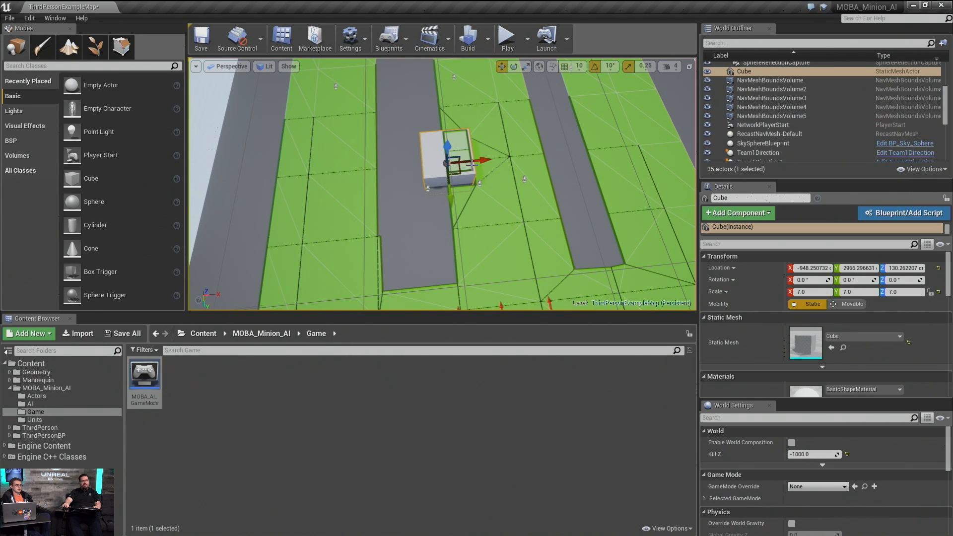
key(f)
drag(484, 165, 508, 167)
Examine how the navigation mesh runs around the cube, along the three lanes and across the end areas.
mouse_move(508, 167)
right_down()
mouse_move(680, 184)
mouse_move(551, 166)
mouse_move(422, 169)
mouse_move(477, 164)
mouse_move(437, 151)
mouse_move(405, 117)
mouse_move(508, 169)
right_up()
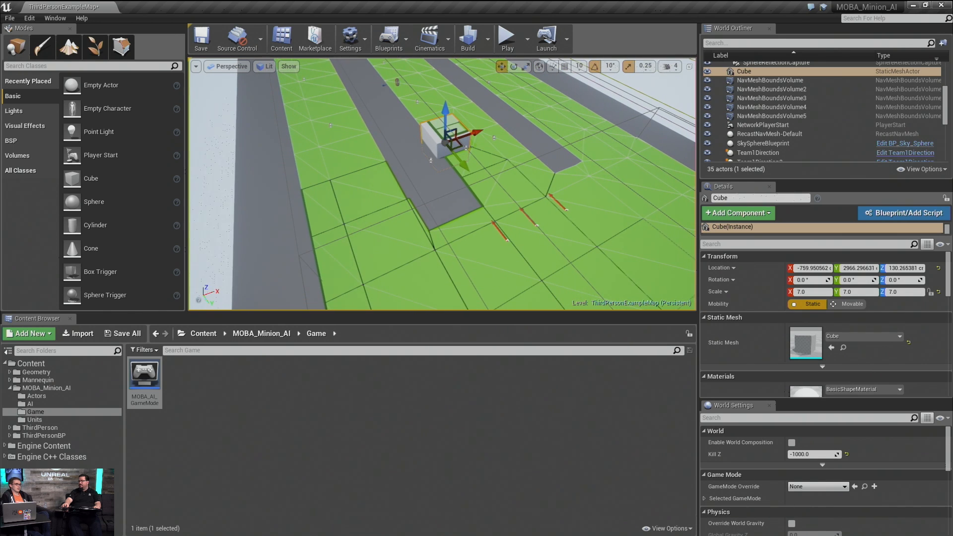
right_drag(507, 167, 503, 166)
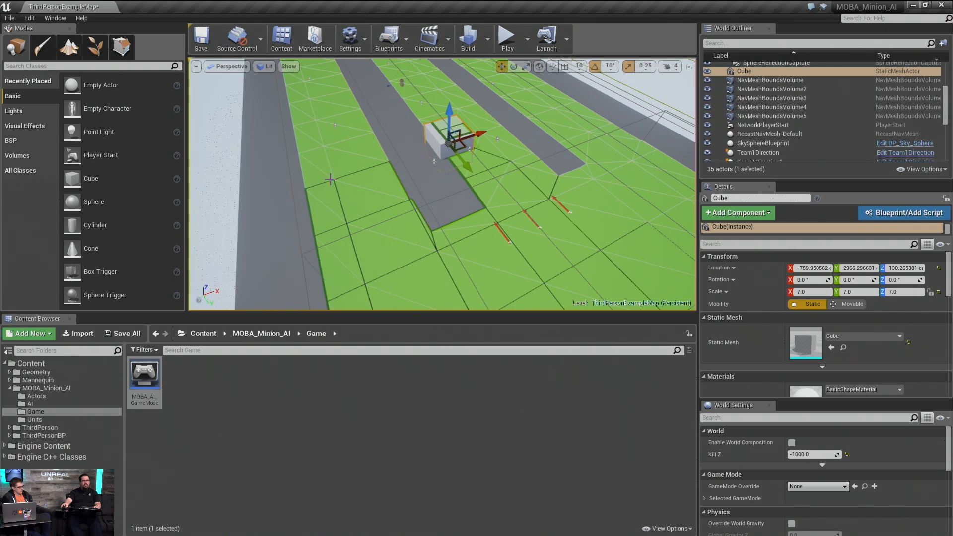
mouse_move(676, 178)
right_down()
mouse_move(752, 174)
mouse_move(693, 180)
right_up()
right_drag(441, 184, 467, 189)
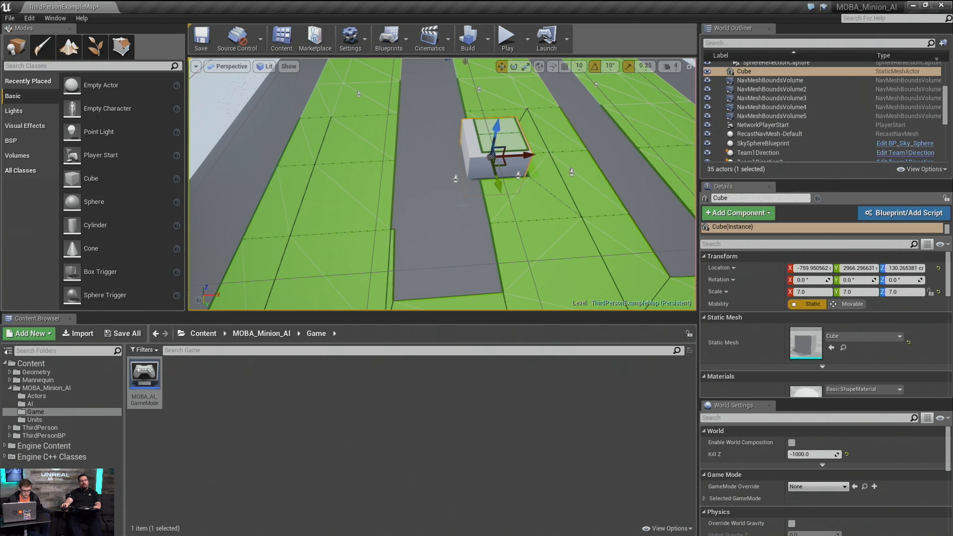
right_drag(505, 220, 530, 209)
mouse_move(536, 151)
right_down()
mouse_move(541, 160)
mouse_move(533, 157)
right_up()
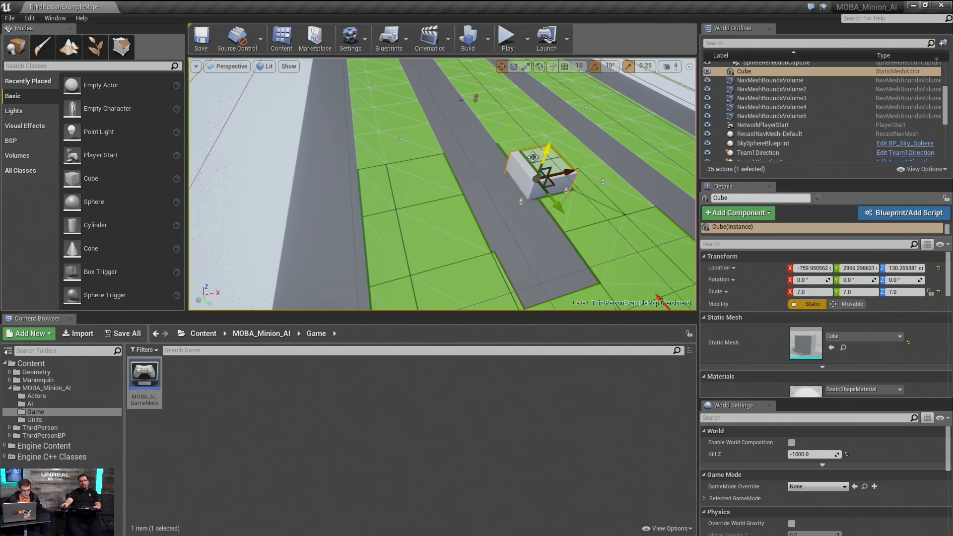
right_drag(493, 128, 549, 121)
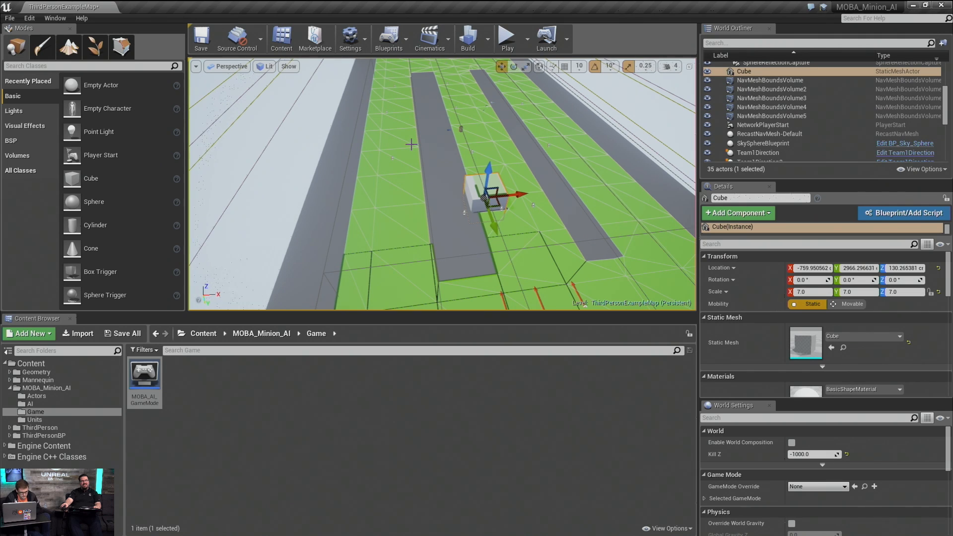
scroll(407, 158, down, 3)
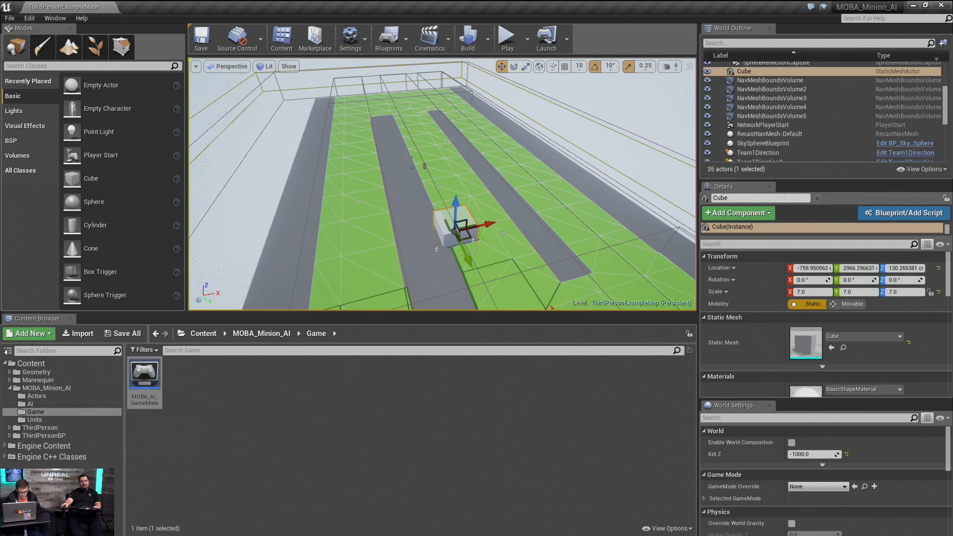
right_drag(408, 158, 377, 203)
scroll(458, 167, down, 3)
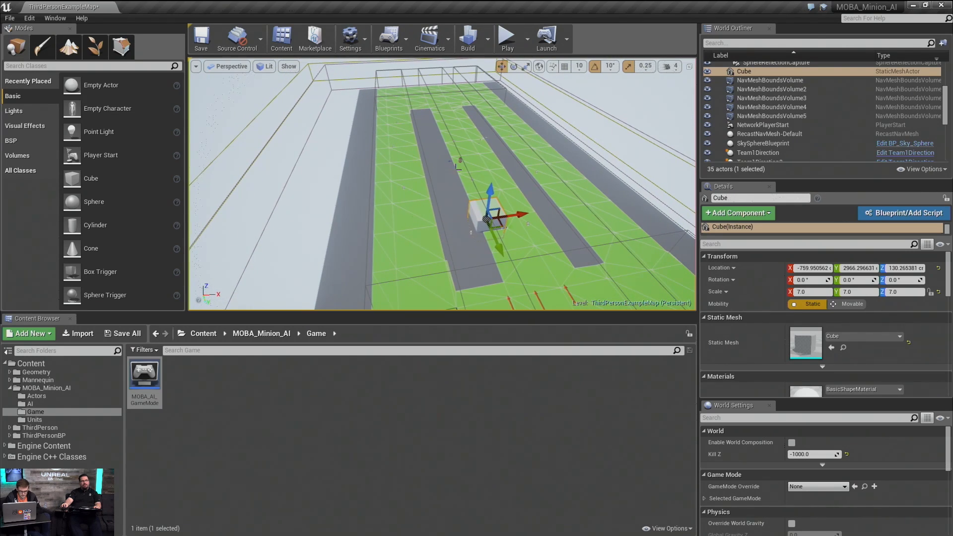
Delete the three narrow lane volumes, leaving only the two wide end volumes.
click(468, 173)
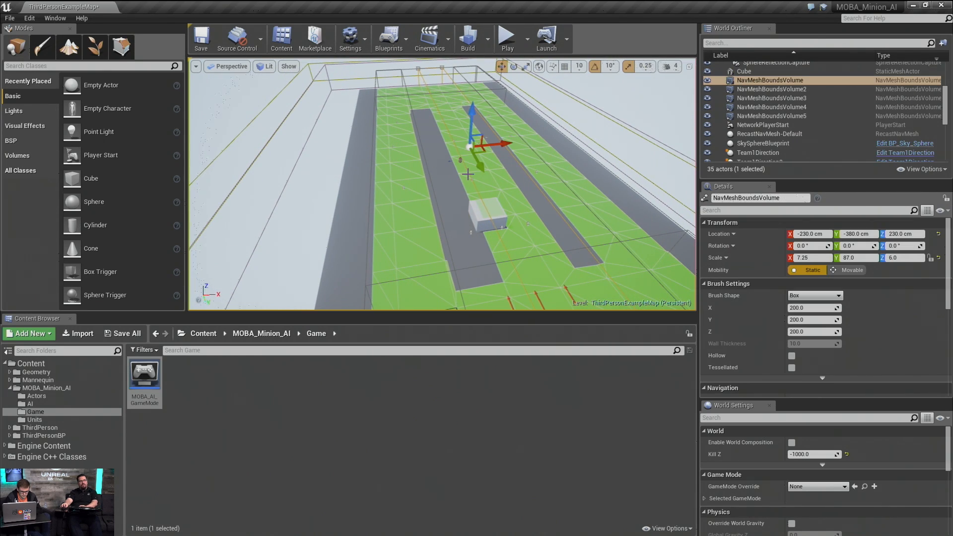
key(Delete)
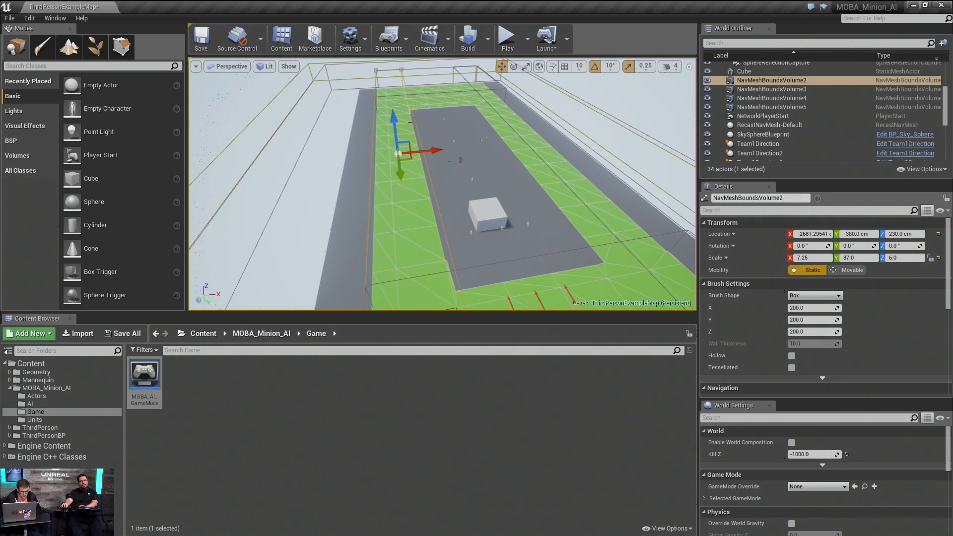
key(Delete)
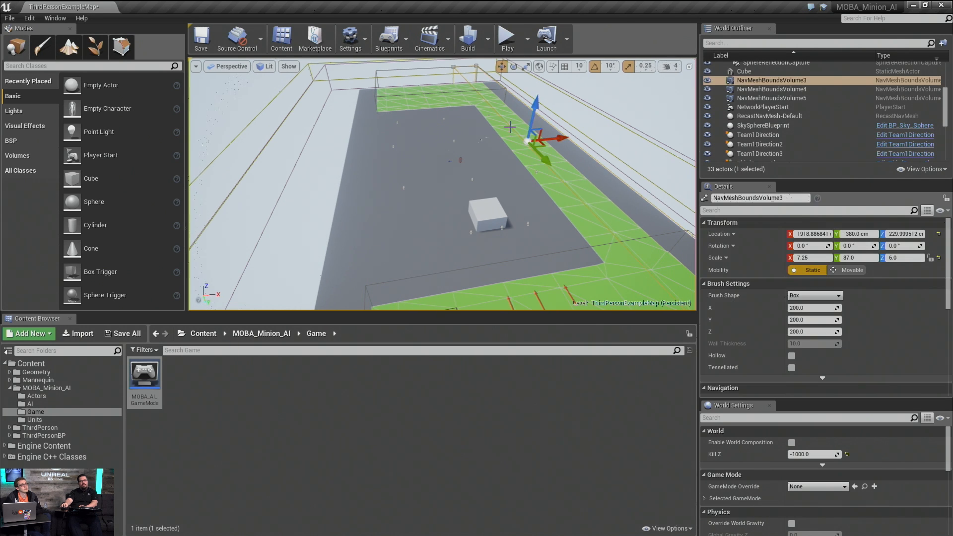
key(Delete)
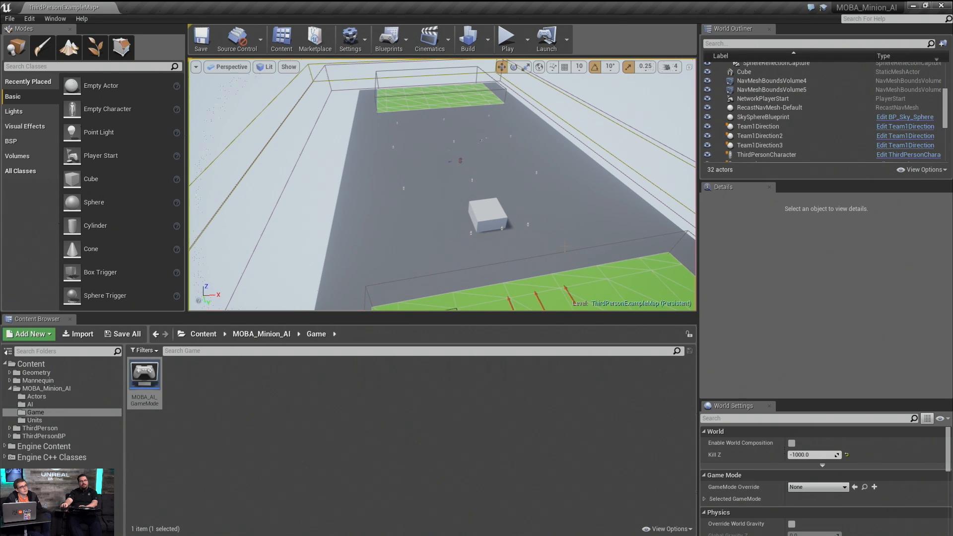
Move the near end volume to about Y -555 cm and stretch it to a Y scale of 92.25 along the floor.
click(565, 251)
right_drag(566, 251, 608, 290)
key(s)
drag(603, 242, 496, 191)
key(space)
key(space)
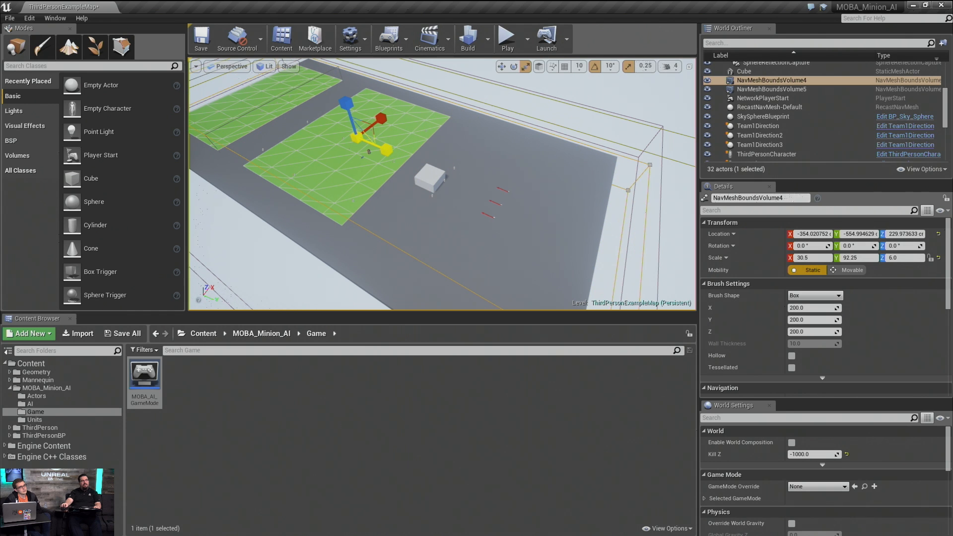
right_drag(397, 159, 387, 158)
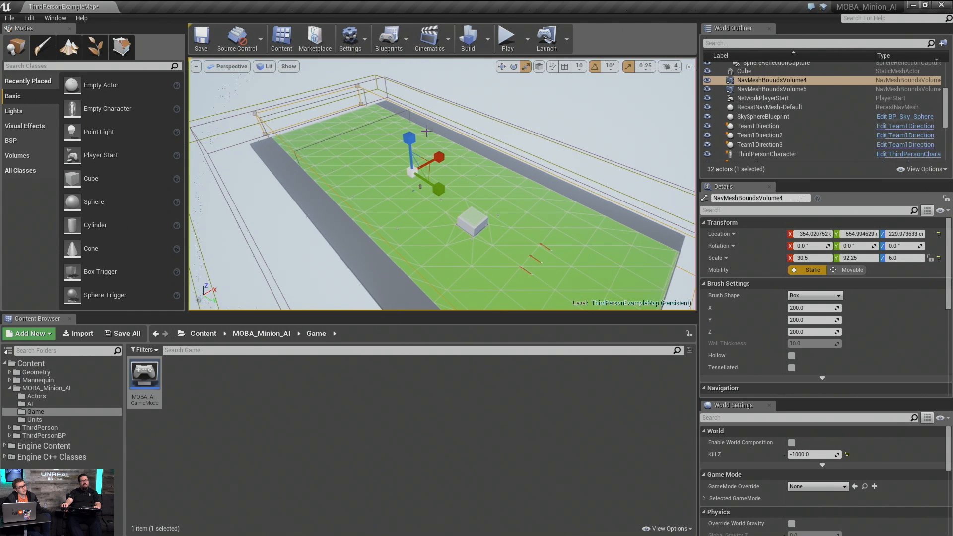
Delete NavMeshBoundsVolume5 and widen NavMeshBoundsVolume4 to an X scale of 49.75 to span the whole floor.
click(390, 118)
key(Delete)
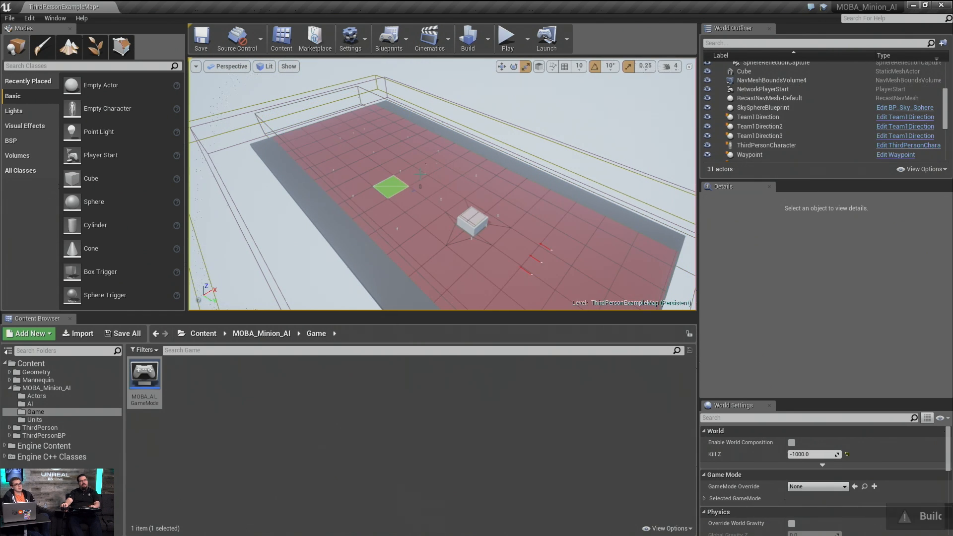
click(284, 224)
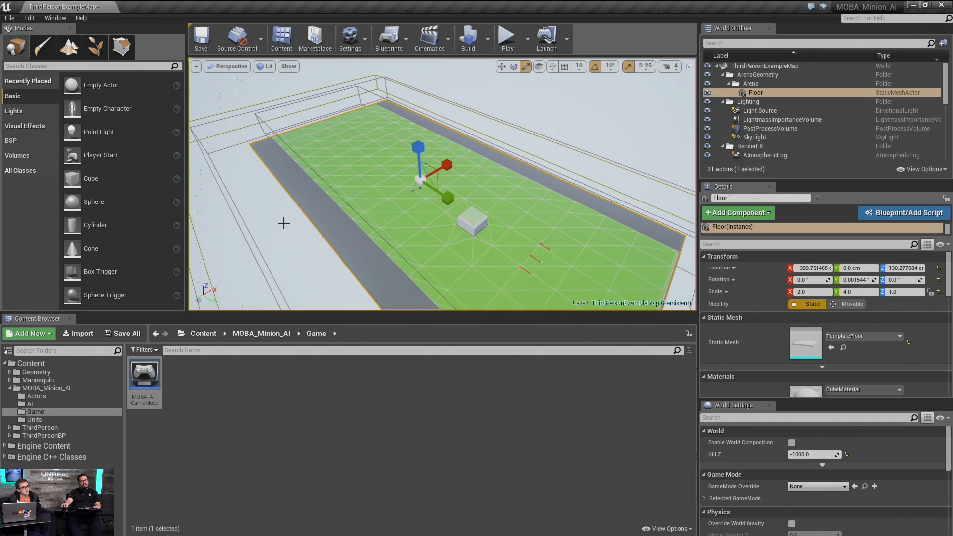
click(356, 214)
drag(440, 157, 447, 150)
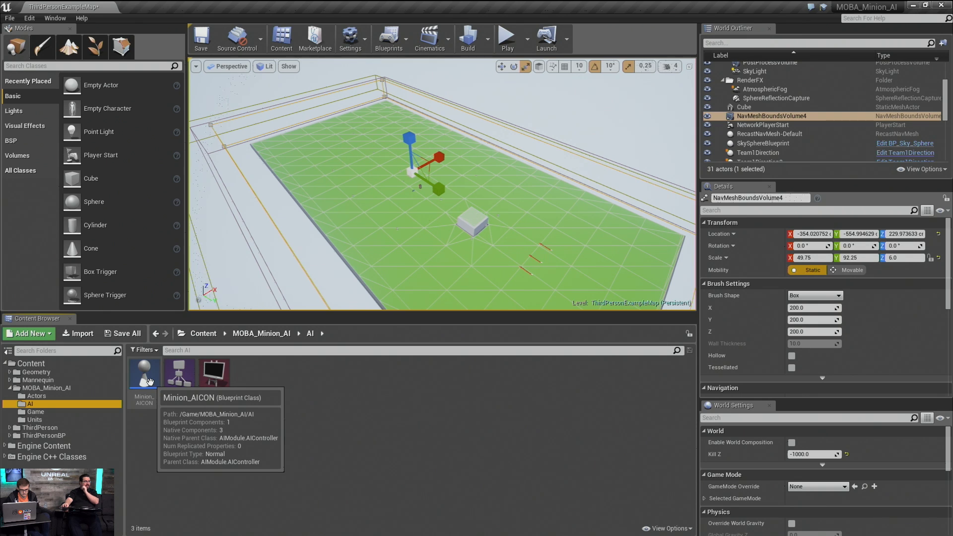
Open the Minion_AICON blueprint from the AI folder.
double_click(149, 381)
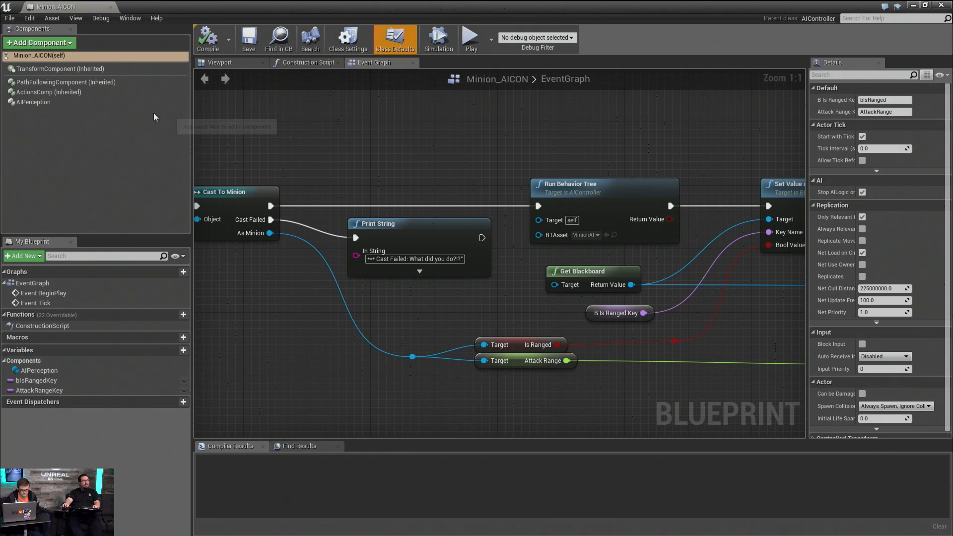
click(25, 44)
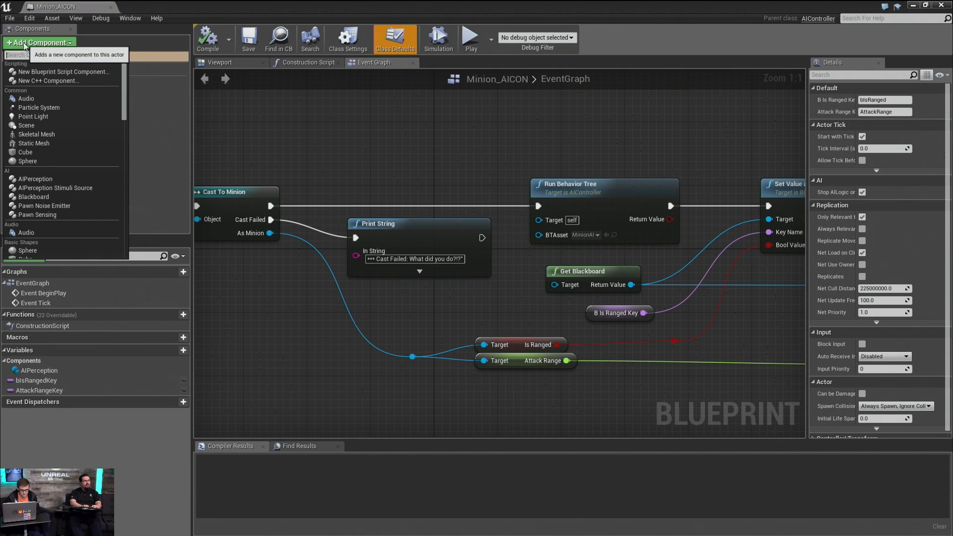
text(beh)
key(BackSpace)
key(BackSpace)
key(BackSpace)
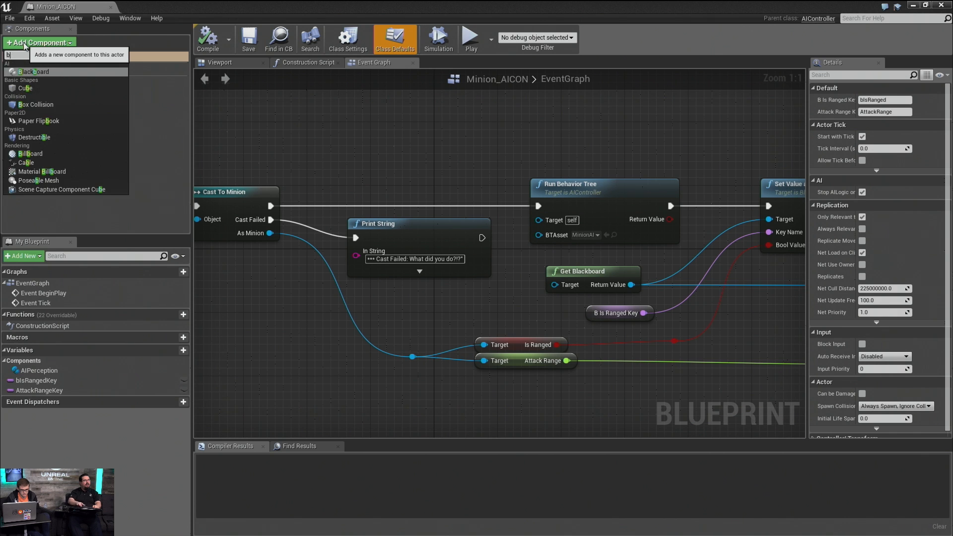
Add a Cast To BehaviorTreeComponent node to the event graph and place it in the empty area above the Print String node.
right_click(375, 190)
right_click(374, 192)
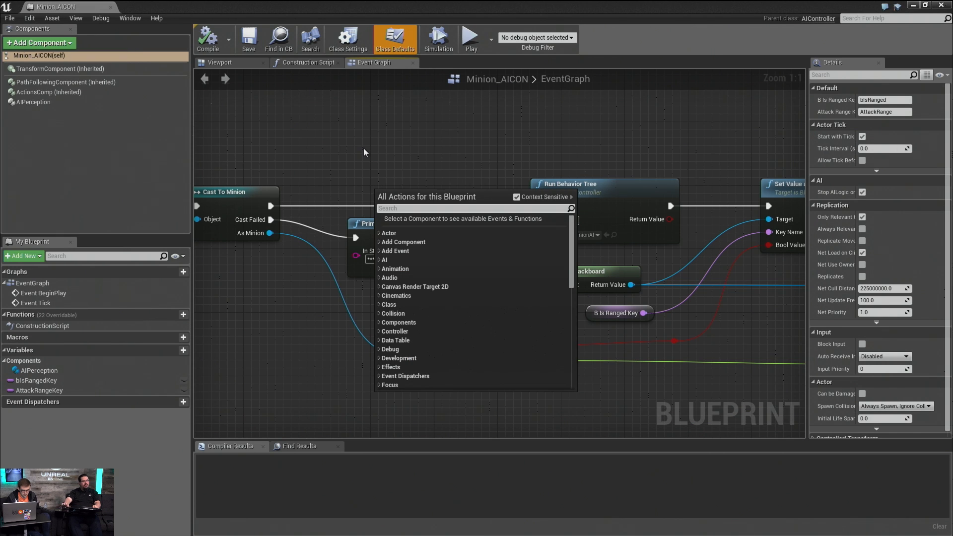
text(behavio)
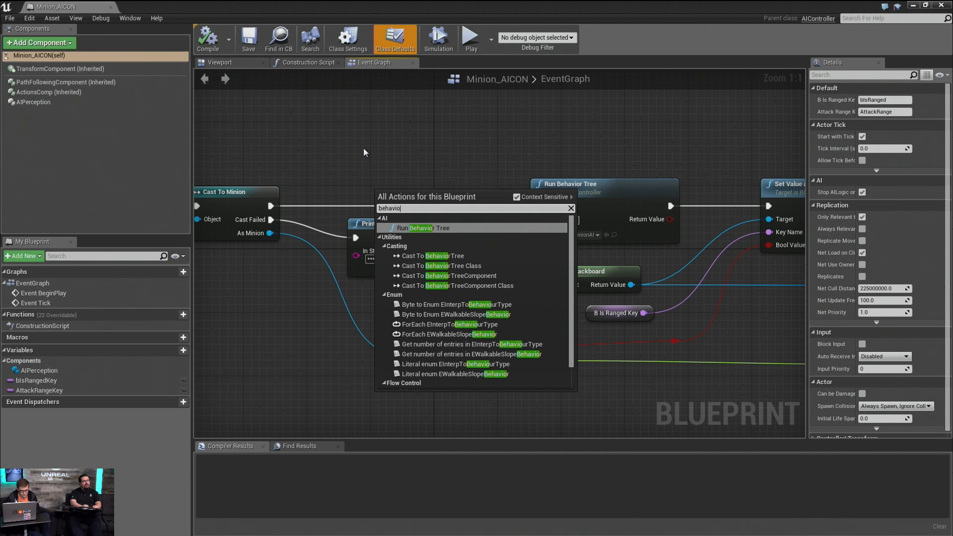
text(rtee)
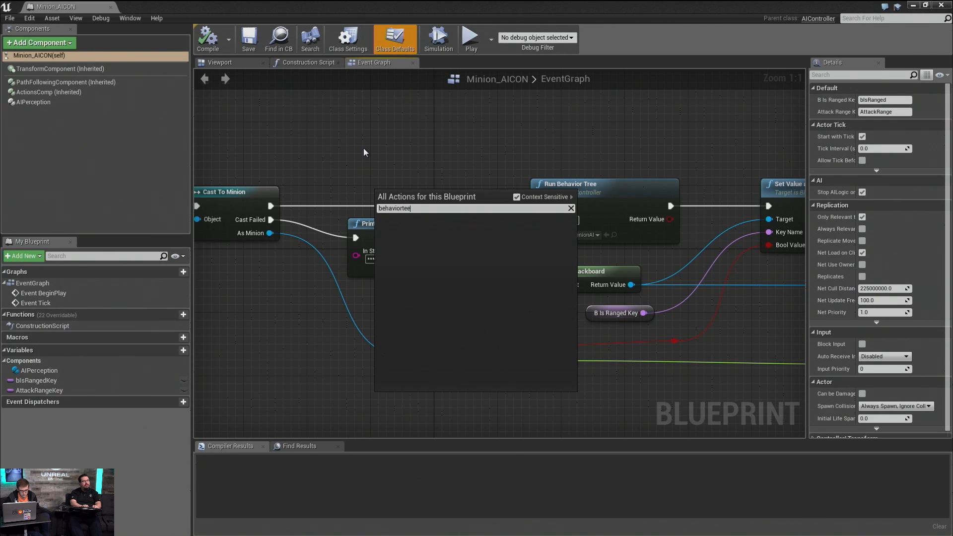
key(BackSpace)
key(BackSpace)
text(r)
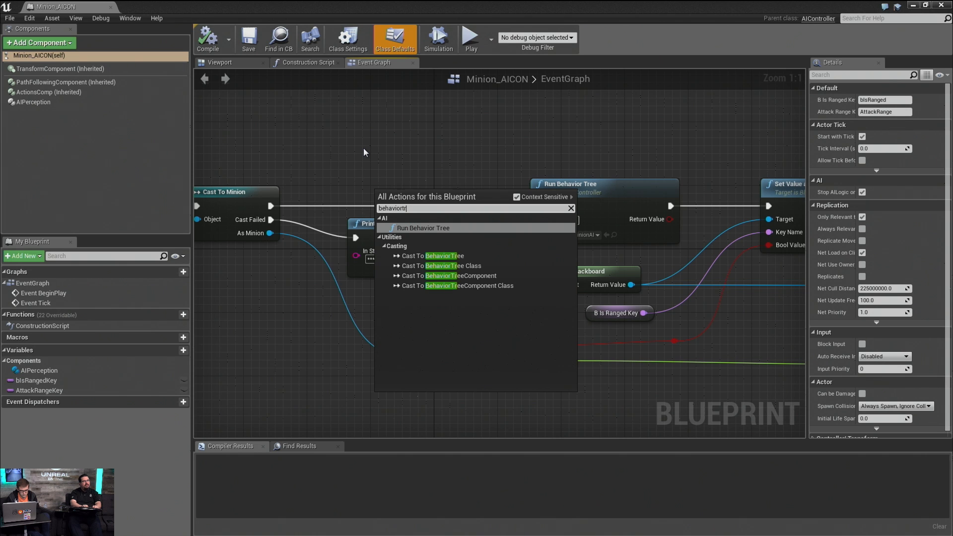
text(ee)
key(Down)
key(Down)
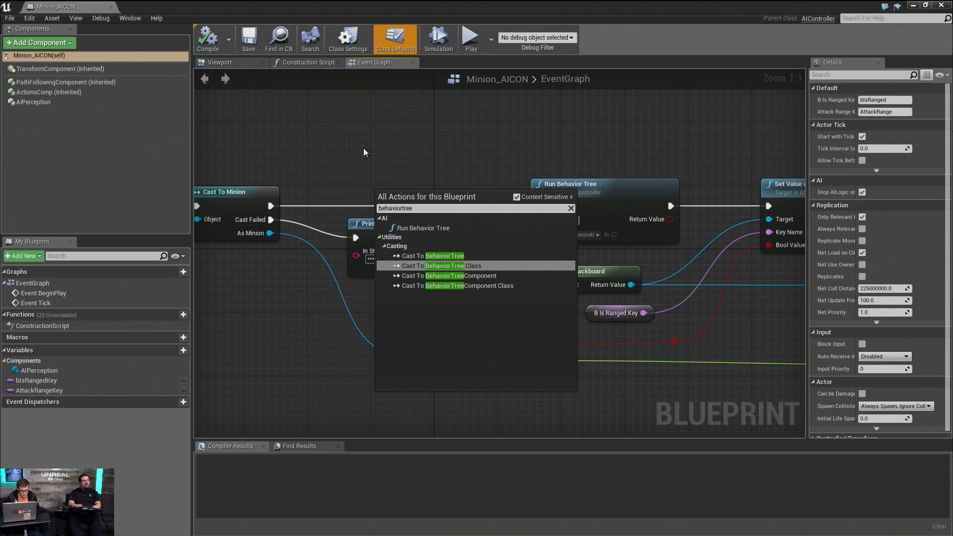
key(Return)
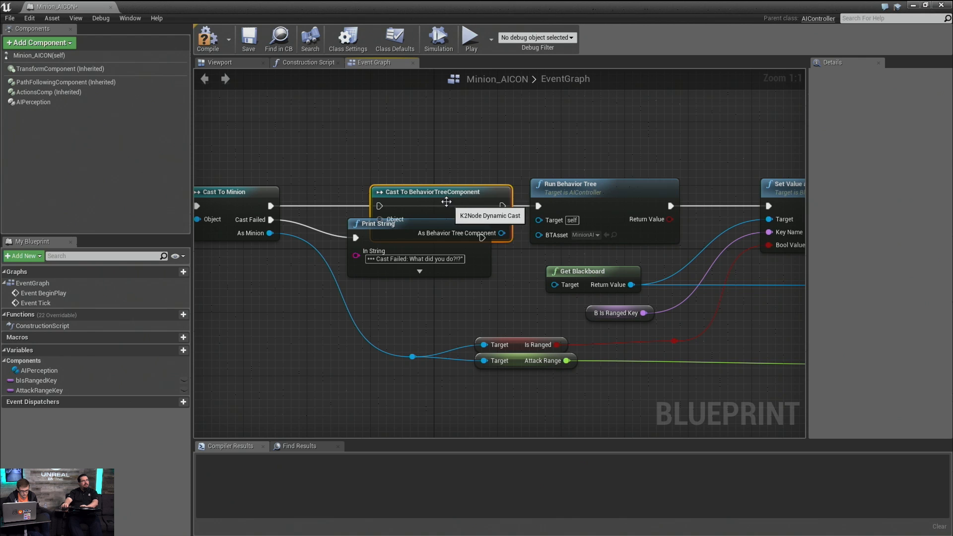
drag(447, 205, 357, 97)
Add a Stop Logic node fed by the cast's As Behavior Tree Component output, place it beside the cast and select both nodes.
drag(414, 130, 516, 120)
text(stop)
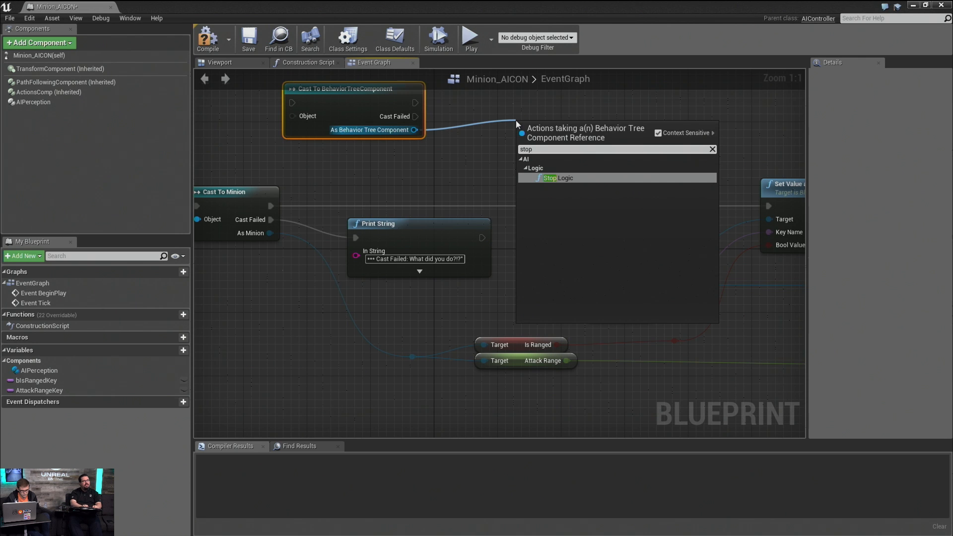
key(Return)
right_drag(516, 120, 610, 201)
drag(664, 205, 594, 166)
drag(465, 146, 638, 144)
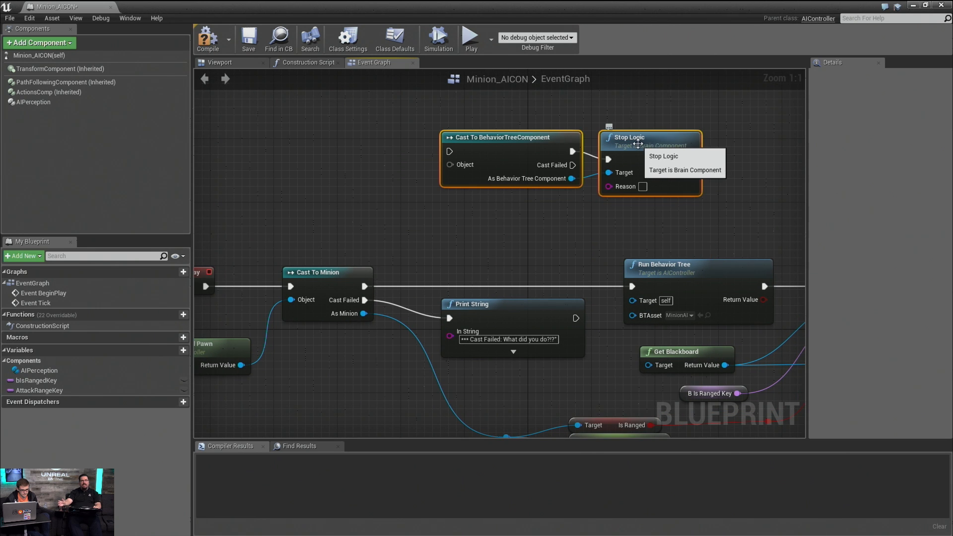